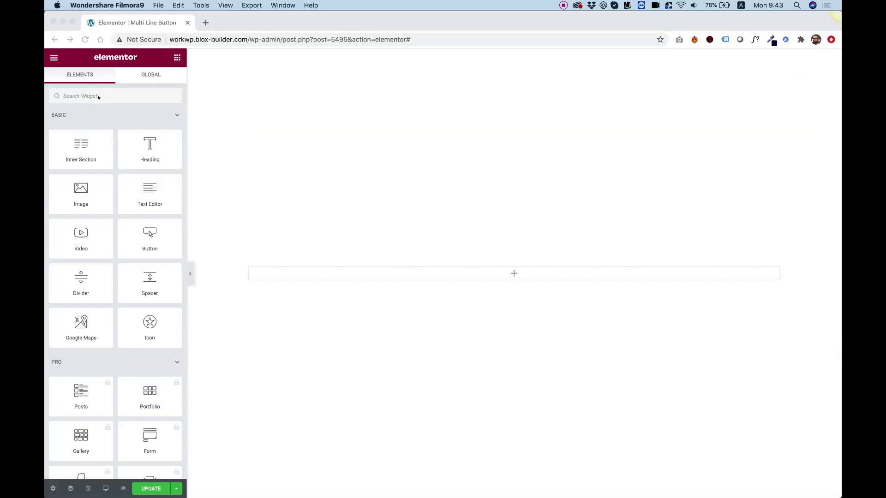
Step: Search 'mu' in the Elements panel and drag the Multi Line Button widget into the empty section
left_click(82, 95)
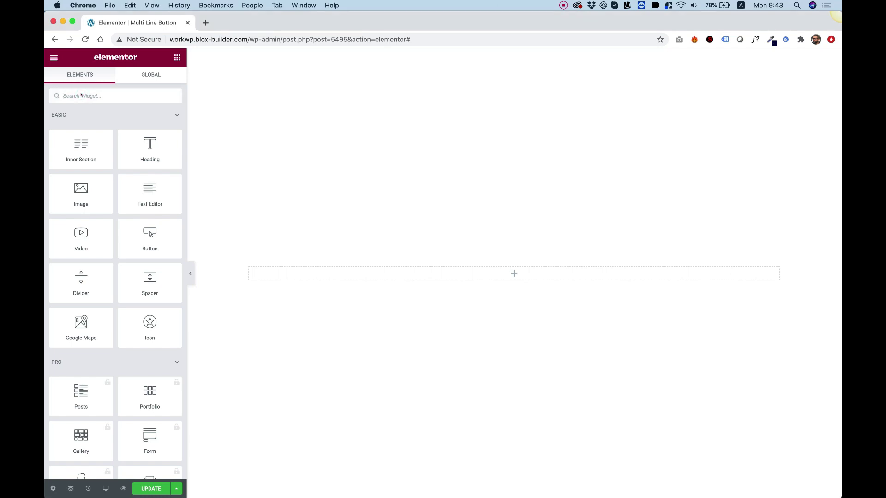
type("mul")
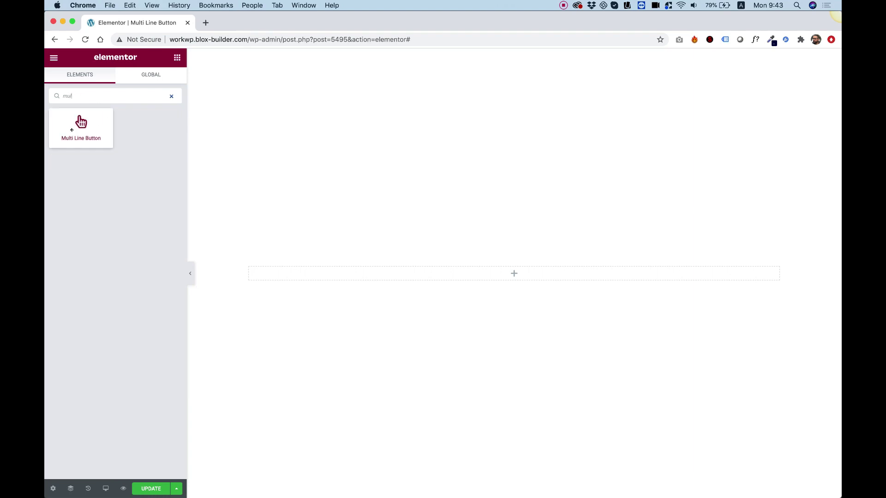
left_click_drag(67, 125, 434, 270)
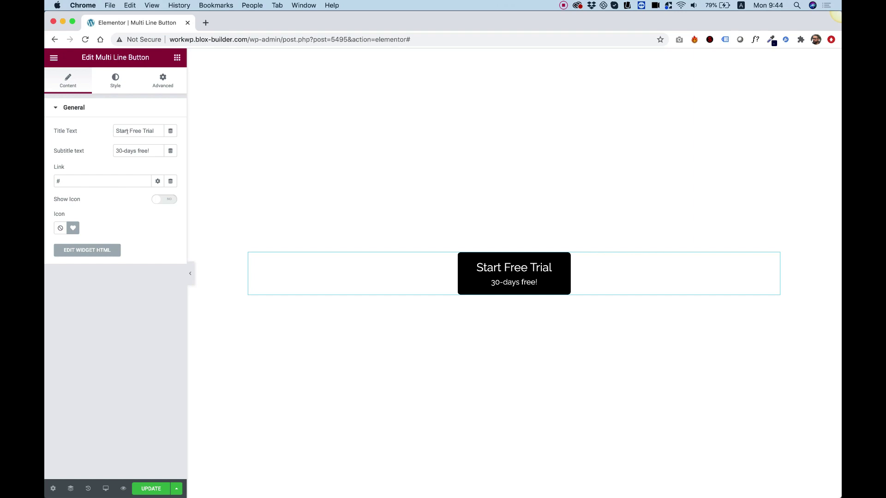
Step: Replace the Title Text with 'Get it on' and the Subtitle text with 'App Store'
triple_click(140, 132)
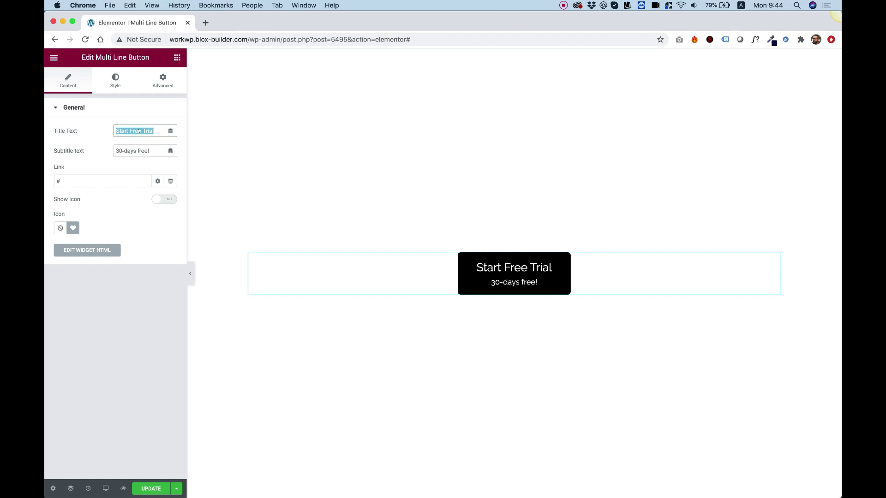
type("Ge")
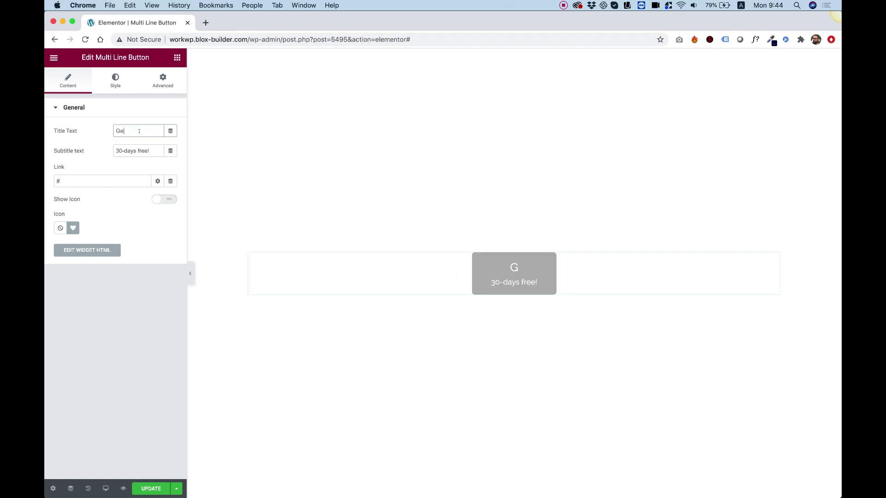
type("t it on")
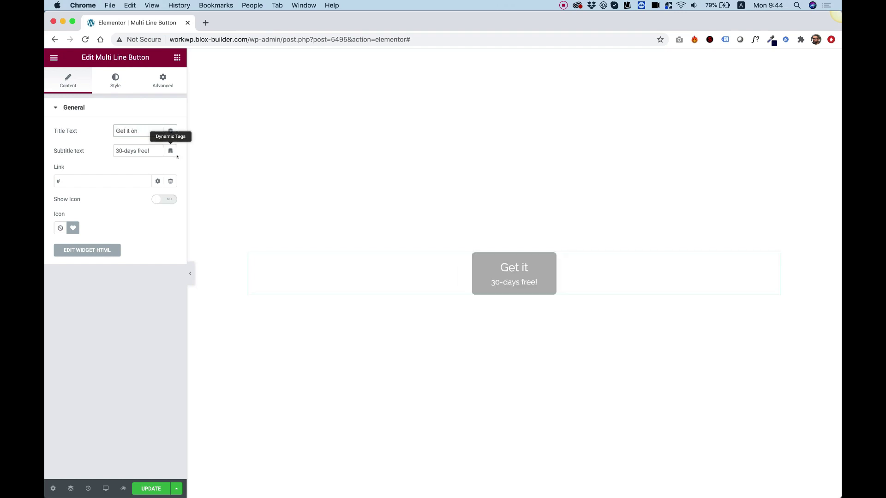
triple_click(139, 152)
type("Ap")
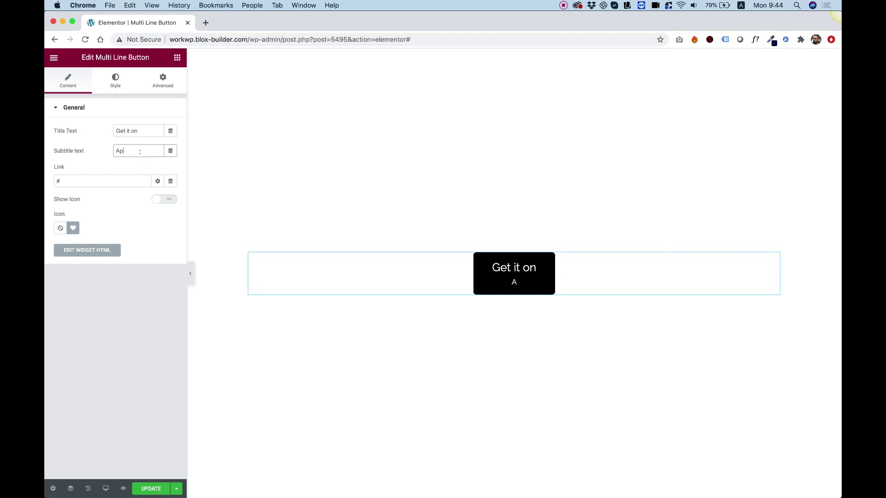
type("p Store")
Step: Turn on Show Icon and insert the Apple icon from the Icon Library
left_click(166, 201)
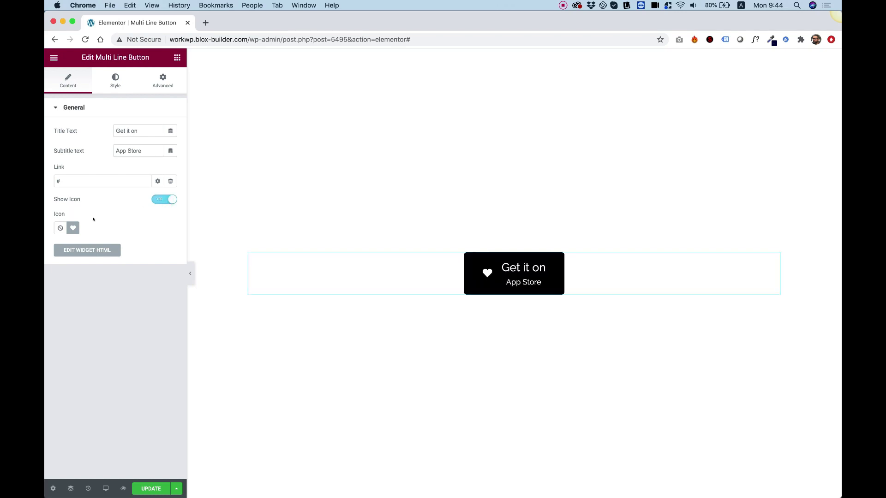
left_click(73, 228)
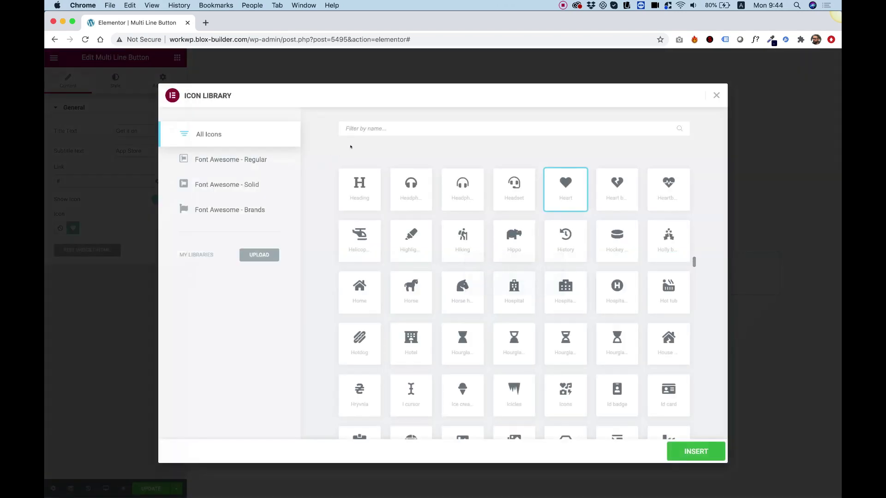
type("ap")
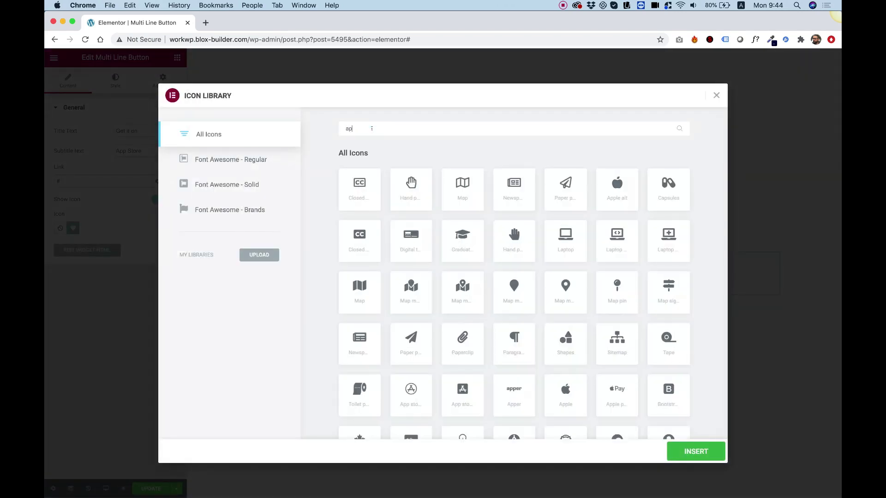
type("ple")
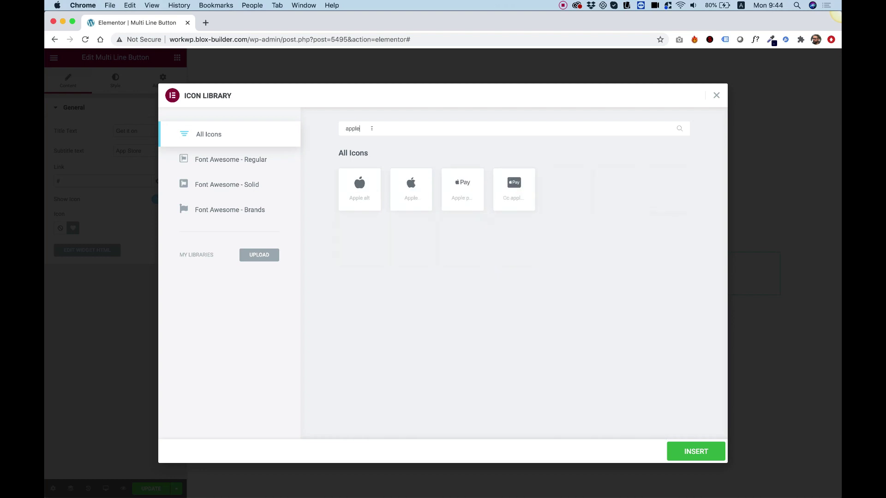
left_click(409, 184)
left_click(702, 451)
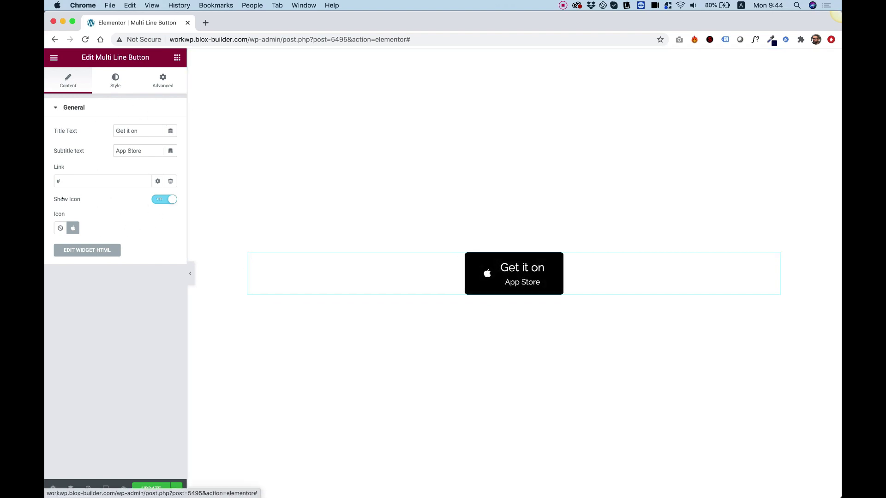
Step: In the Style tab, try Align Button Left, then set it back to Center
left_click(113, 78)
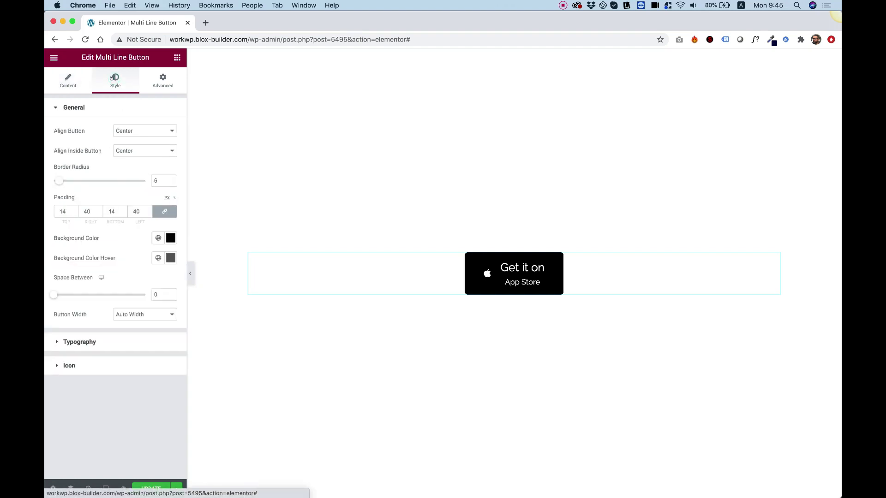
left_click(122, 132)
left_click(122, 137)
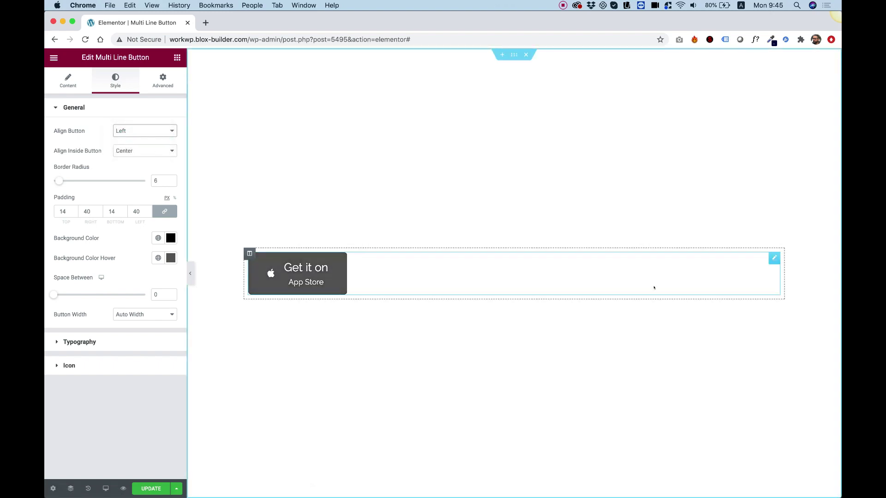
left_click(126, 131)
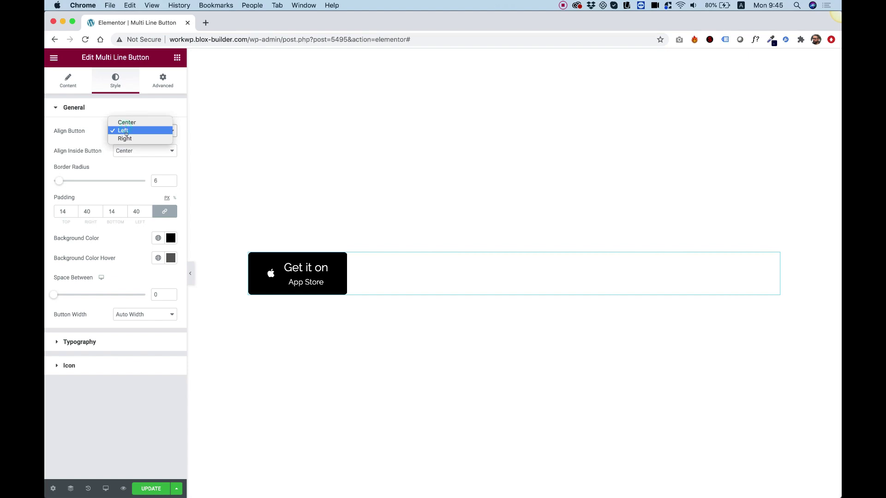
left_click(125, 123)
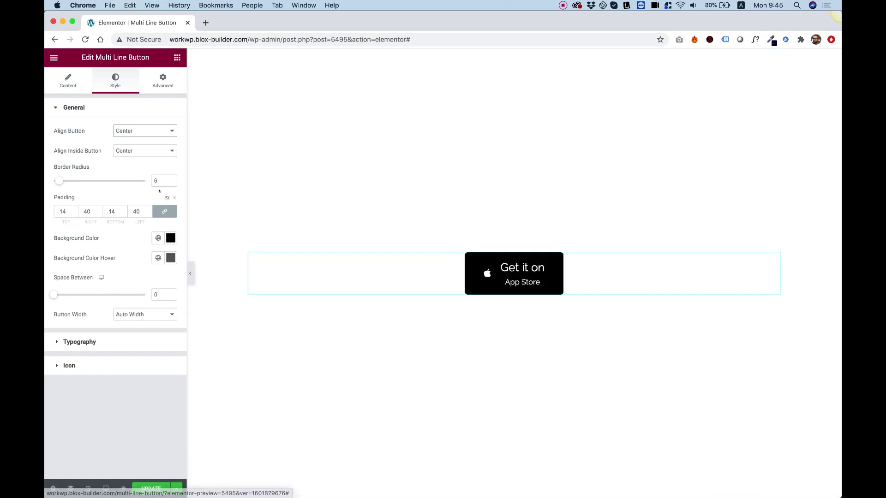
Step: Left-align the button's contents and set unlinked padding to 10 top/bottom, 30 left/right
left_click(115, 152)
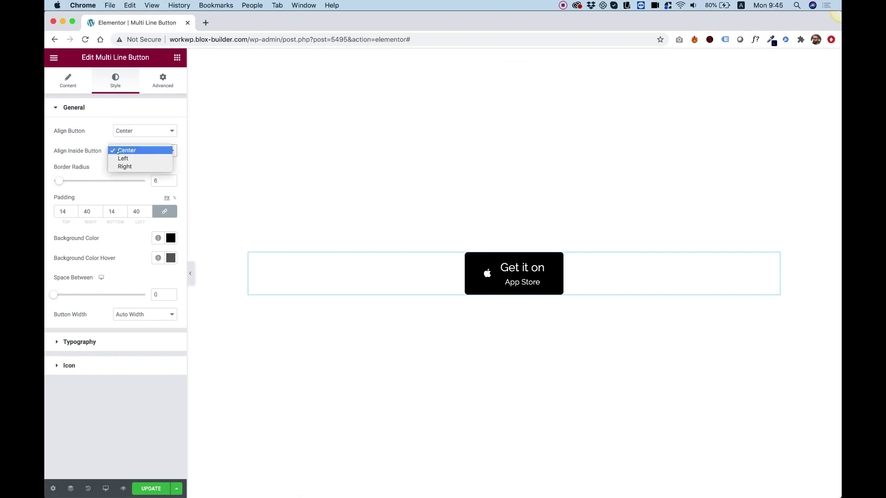
left_click(120, 159)
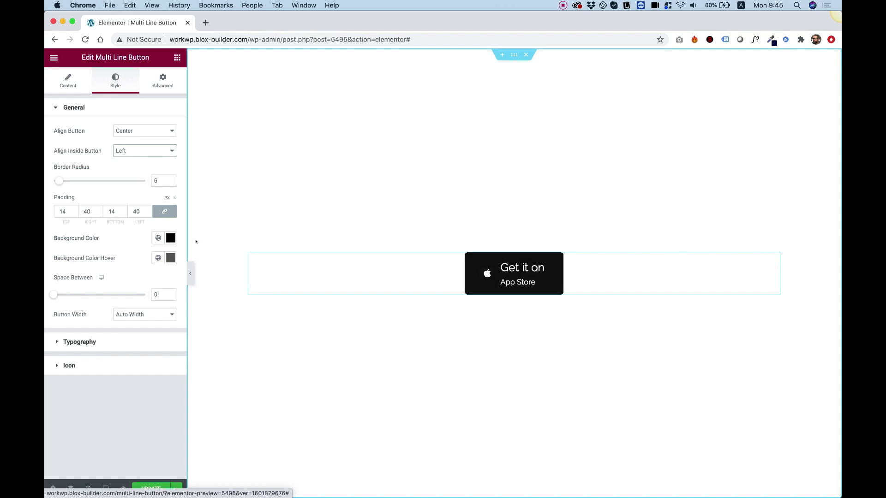
left_click(165, 211)
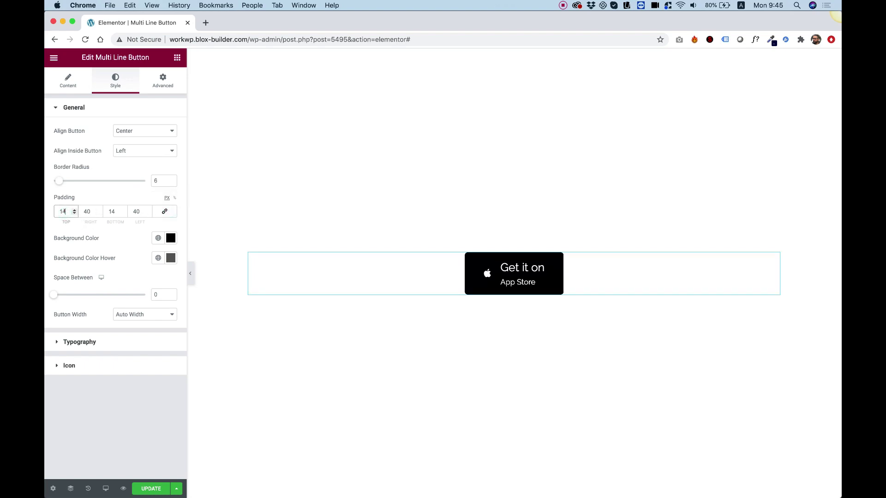
left_click(63, 211)
key("Down")
key("Down")
key("Down")
key("Down")
key("Down")
key("Up")
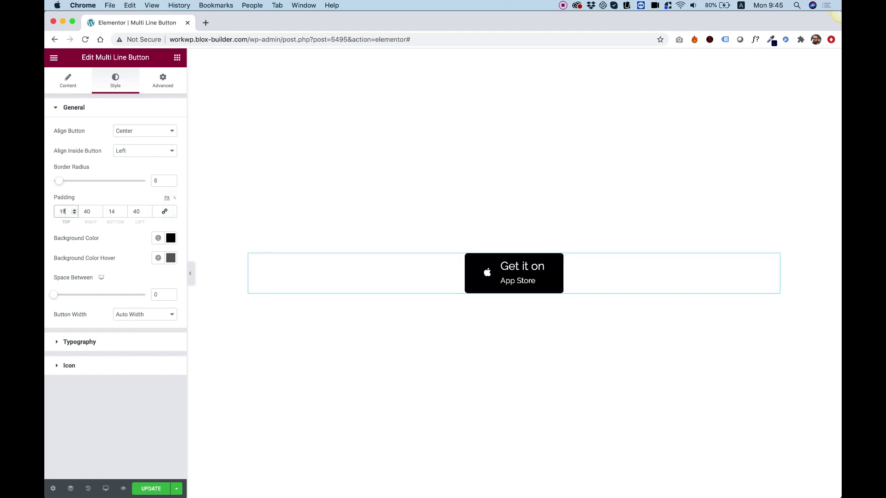
key("Tab")
key("Tab")
key("Down")
key("Down")
key("Down")
key("Down")
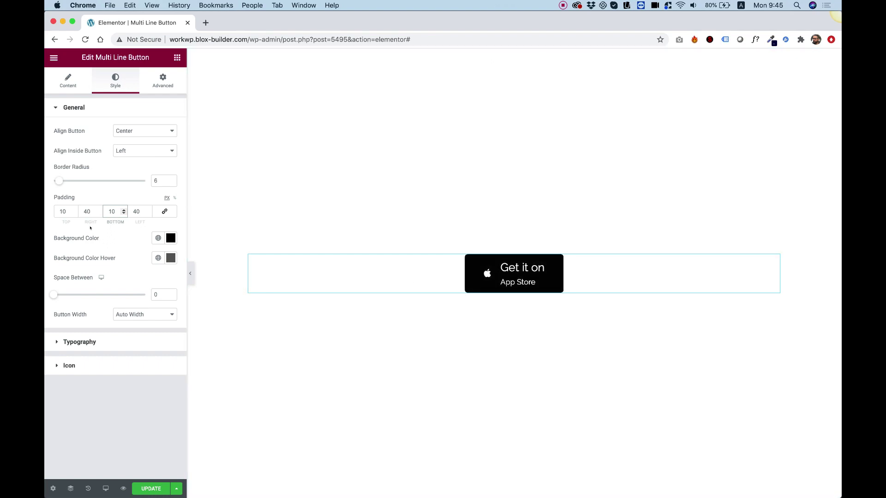
double_click(84, 212)
key("Down")
key("Down")
key("Down")
key("Down")
key("Down")
key("Down")
key("Down")
key("Down")
key("Down")
key("Down")
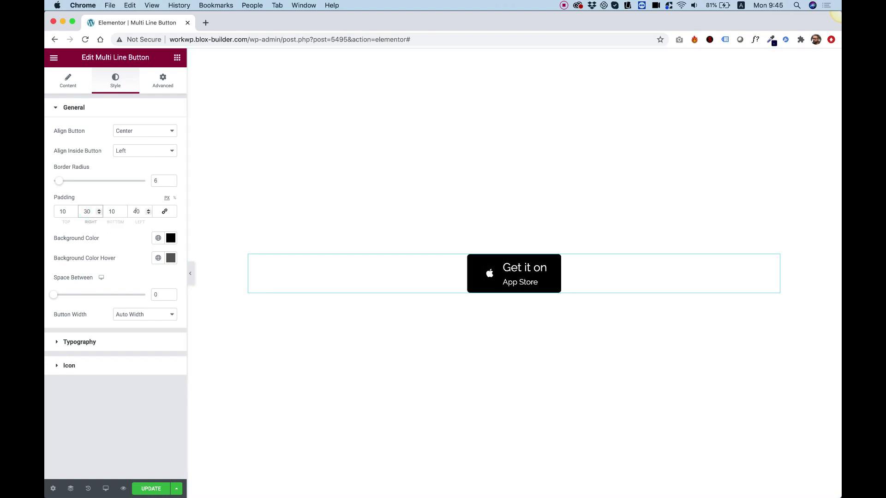
double_click(136, 212)
key("Down")
key("Down")
key("Down")
key("Down")
key("Down")
key("Down")
key("Down")
key("Down")
key("Down")
key("Down")
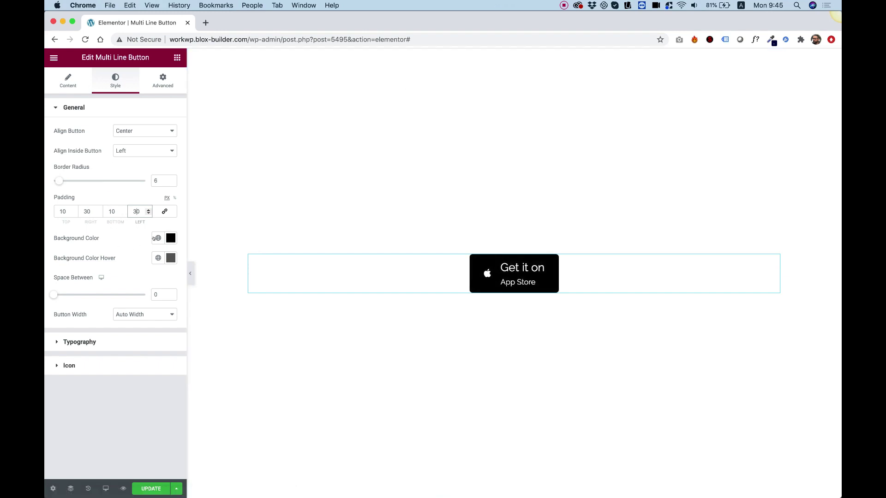
Step: Set the hover background colour to dark blue #003481 and the text line spacing to 0
left_click(171, 258)
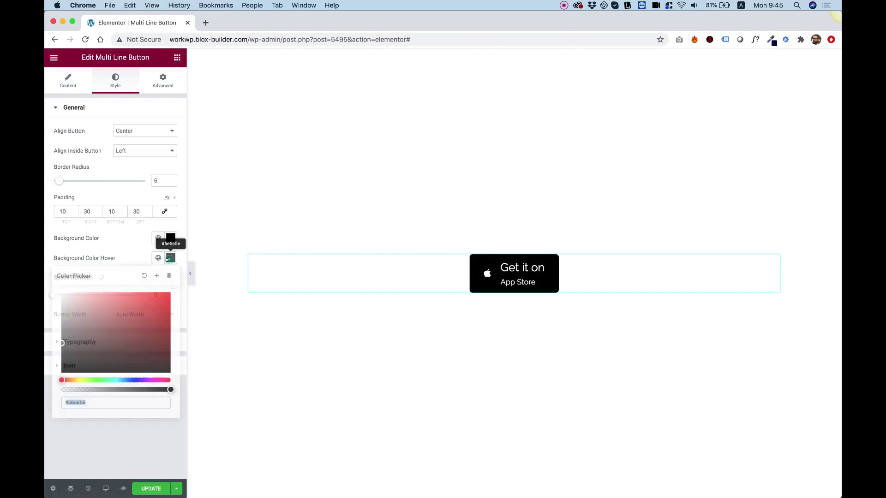
left_click(130, 318)
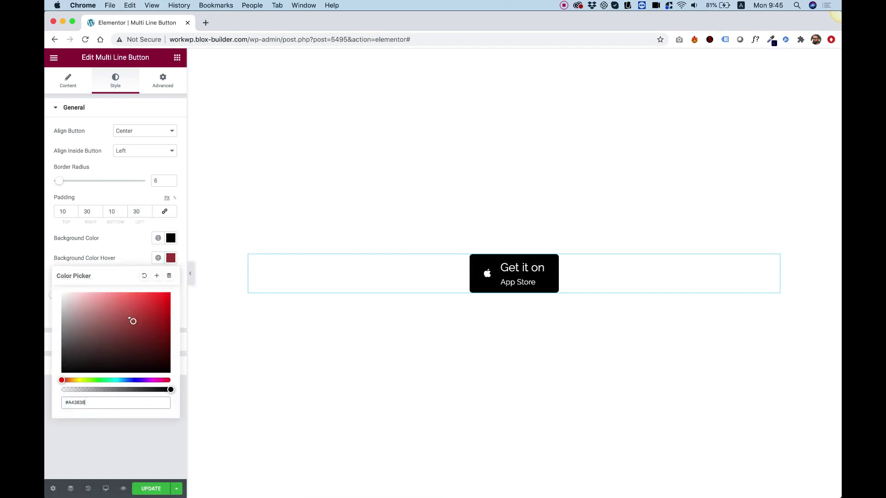
left_click(127, 380)
left_click_drag(157, 316, 174, 333)
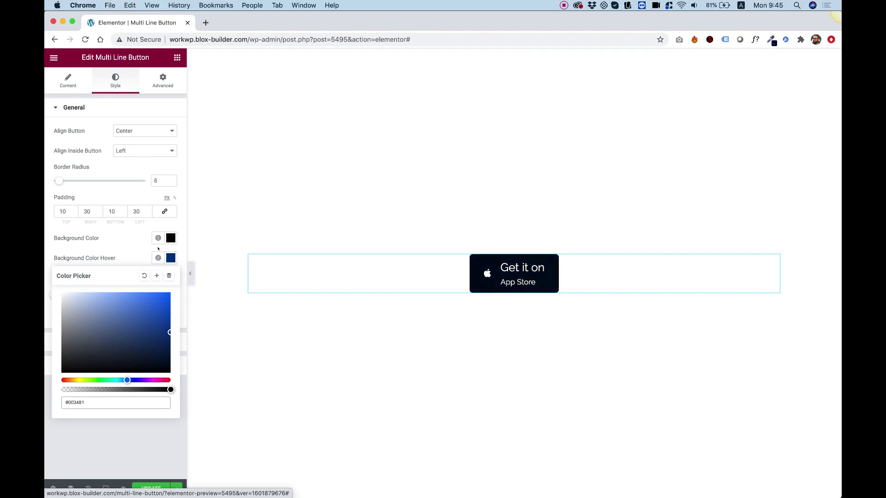
left_click(117, 248)
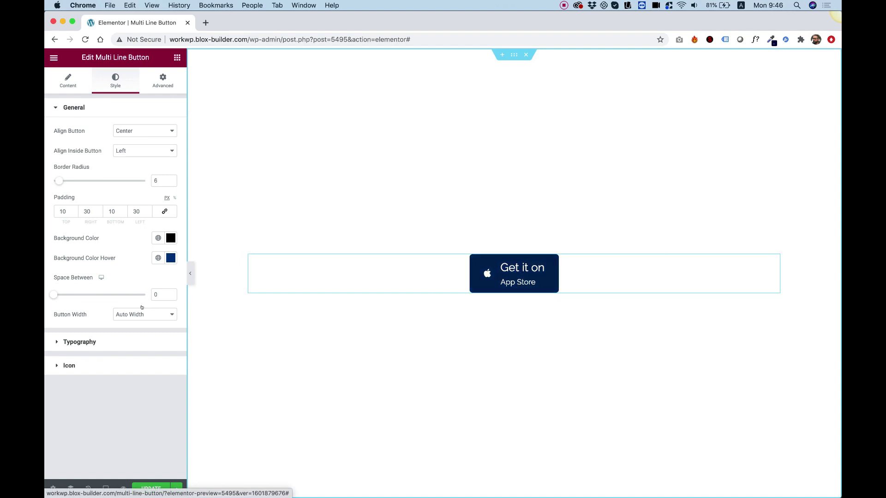
mouse_move(53, 294)
left_mouse_down()
mouse_move(63, 295)
mouse_move(45, 294)
left_mouse_up()
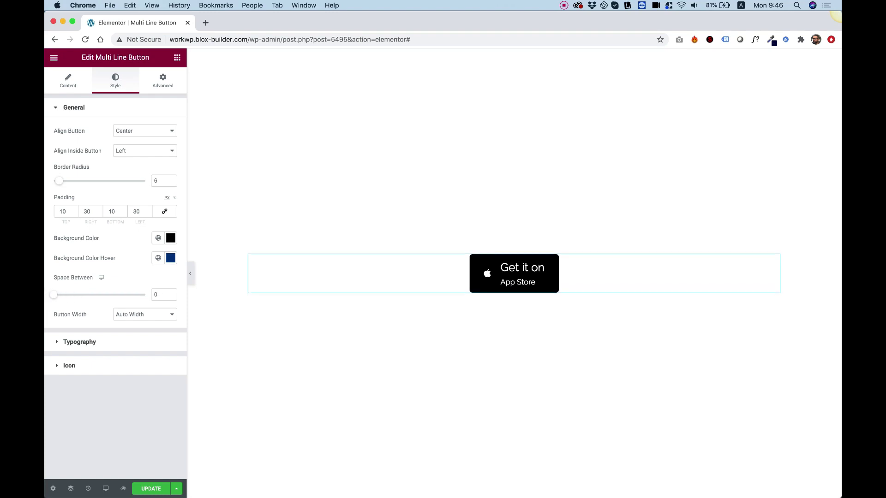
left_click(140, 313)
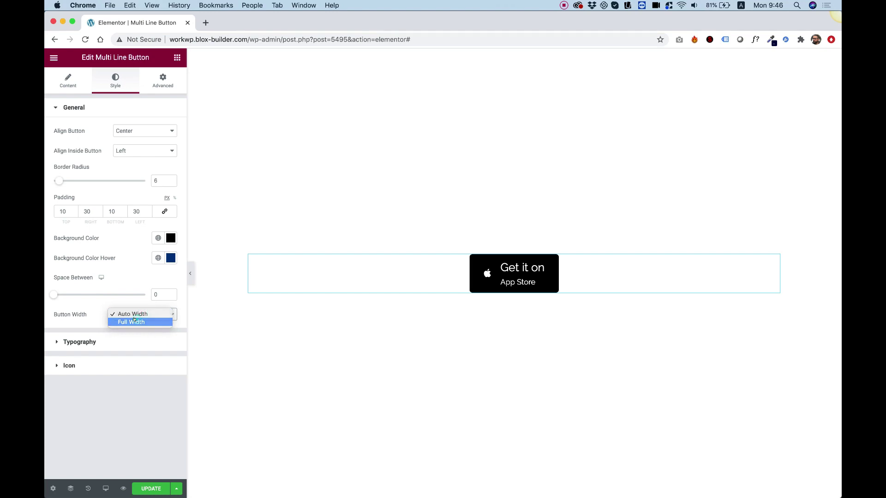
Step: Try Full Width for the button width, then return it to Auto Width
left_click(135, 321)
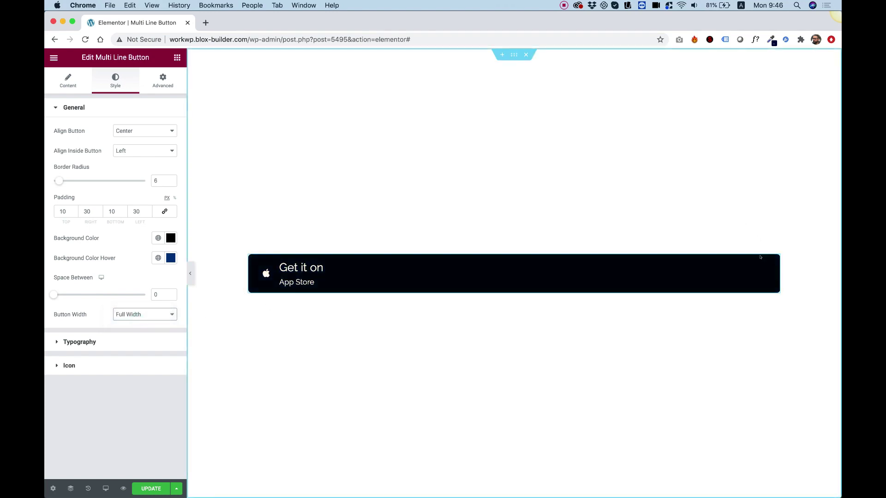
left_click(132, 314)
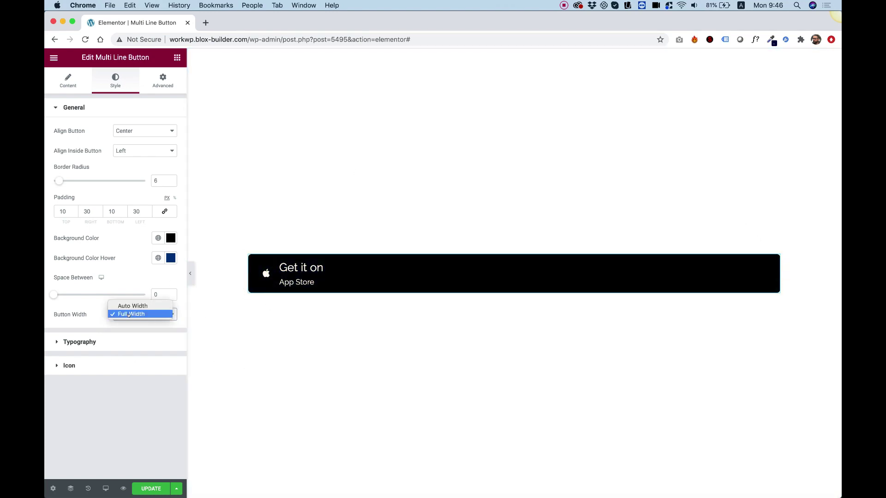
left_click(127, 307)
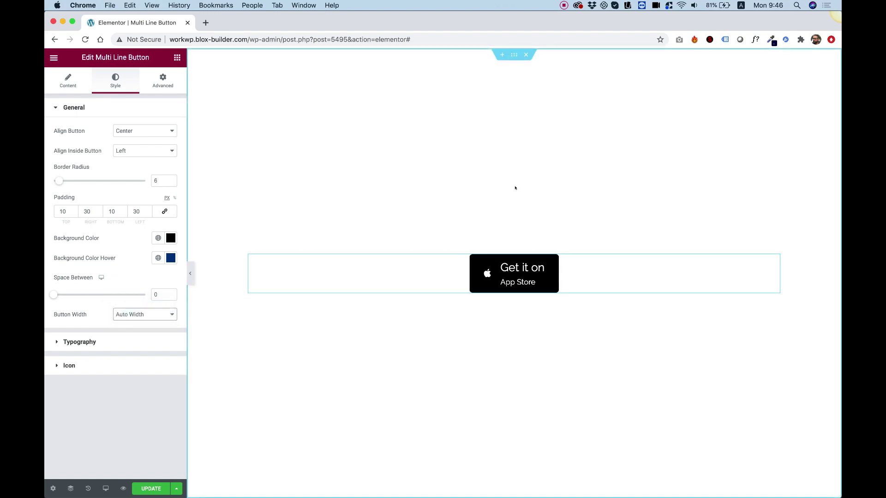
left_click(81, 343)
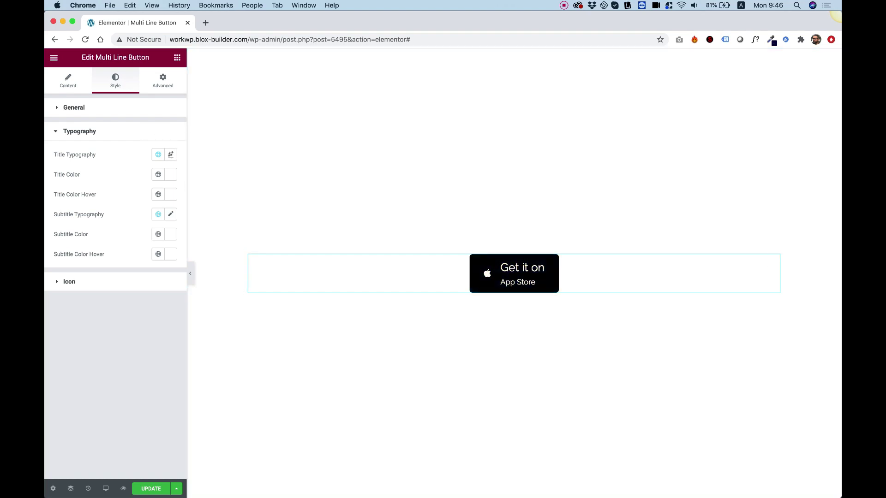
Step: Set the Title Typography size to 14 px and the Subtitle Typography size to 24 px
left_click(171, 154)
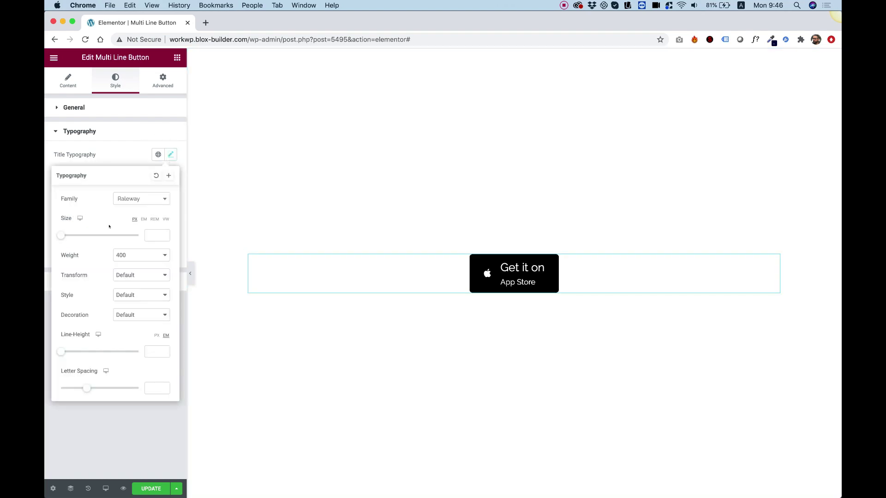
left_click_drag(58, 235, 63, 236)
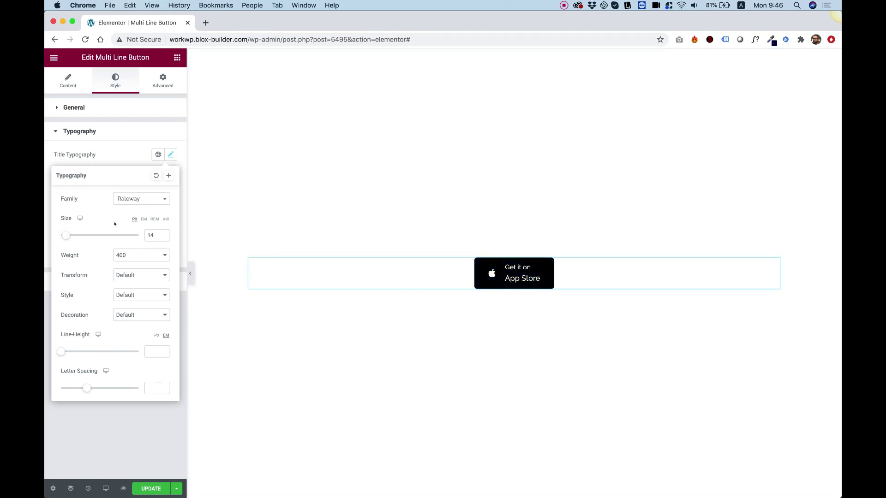
left_click(108, 156)
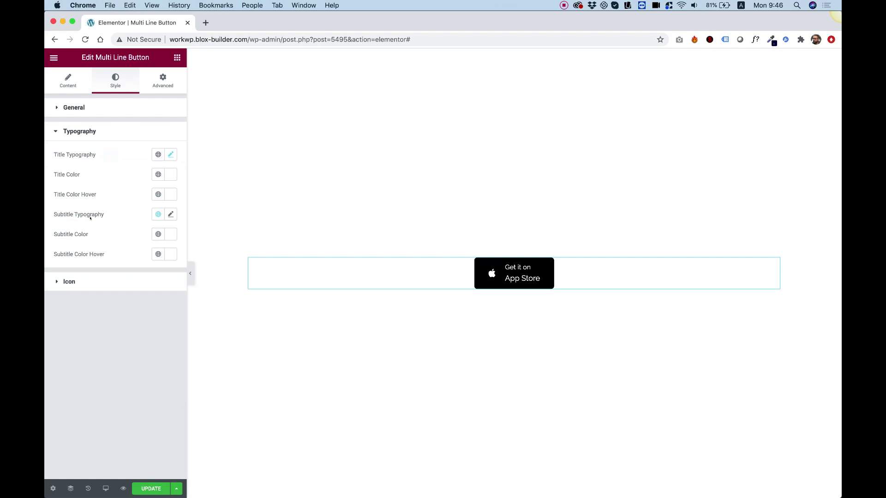
left_click(171, 215)
left_click_drag(61, 295, 67, 295)
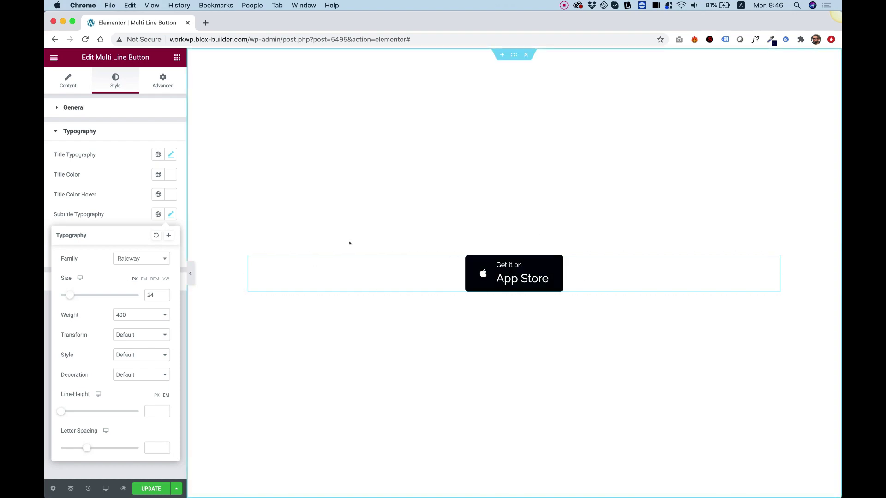
left_click(108, 190)
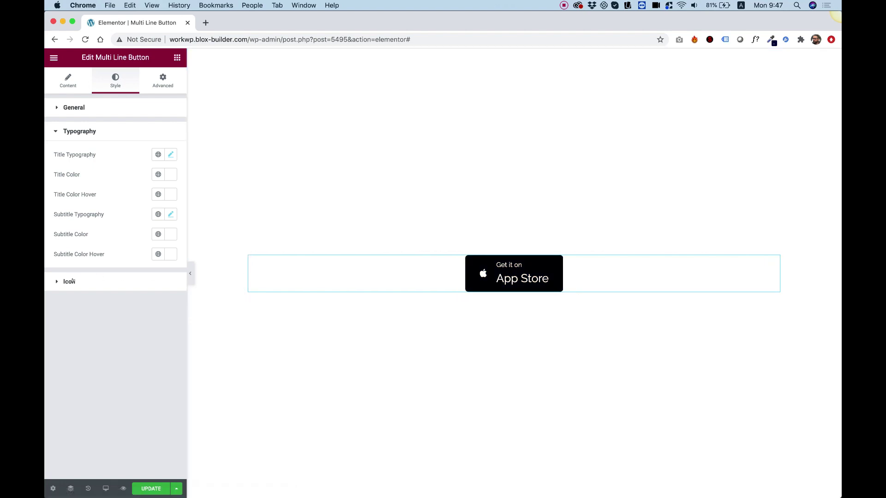
Step: In Style > Icon, set Icon Size to 39 and Icon Space to 28
left_click(69, 281)
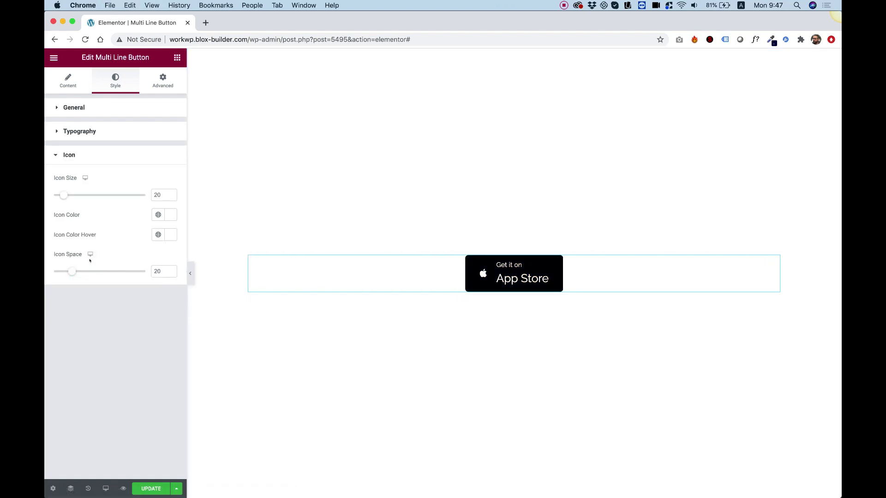
left_click_drag(62, 195, 81, 194)
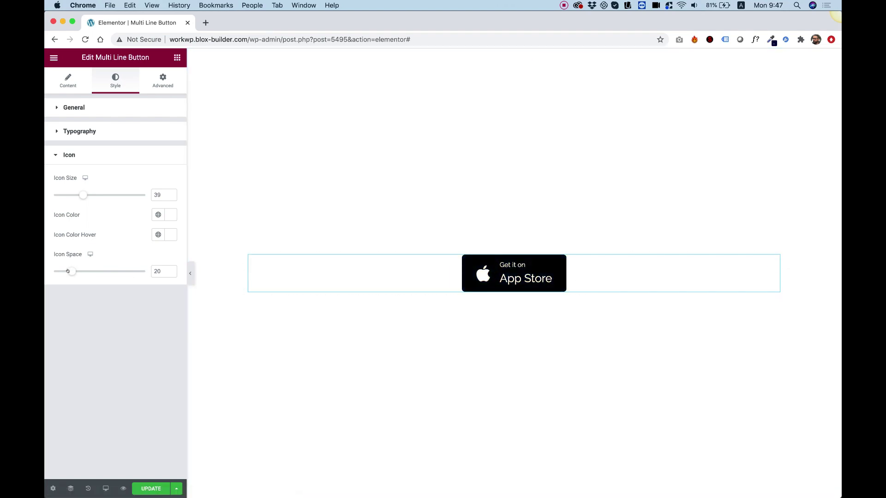
left_click_drag(72, 271, 75, 273)
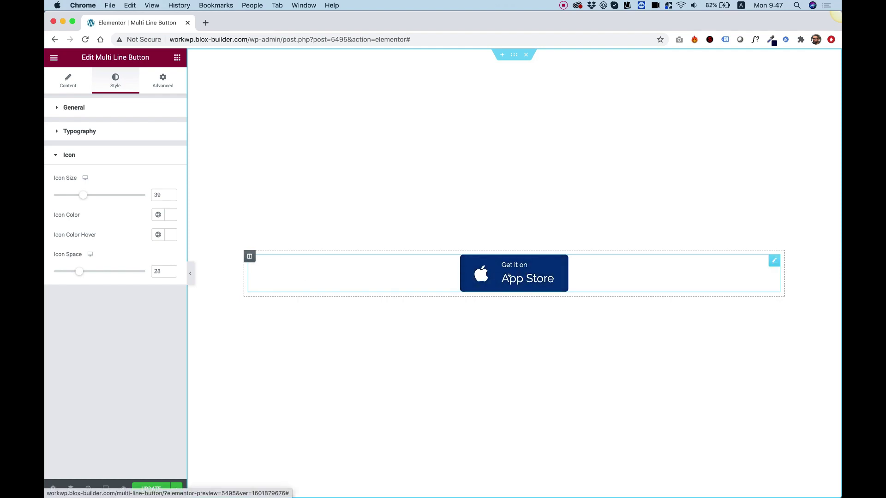
Step: Set the button's Positioning width to Inline (auto) and duplicate the button
left_click(162, 82)
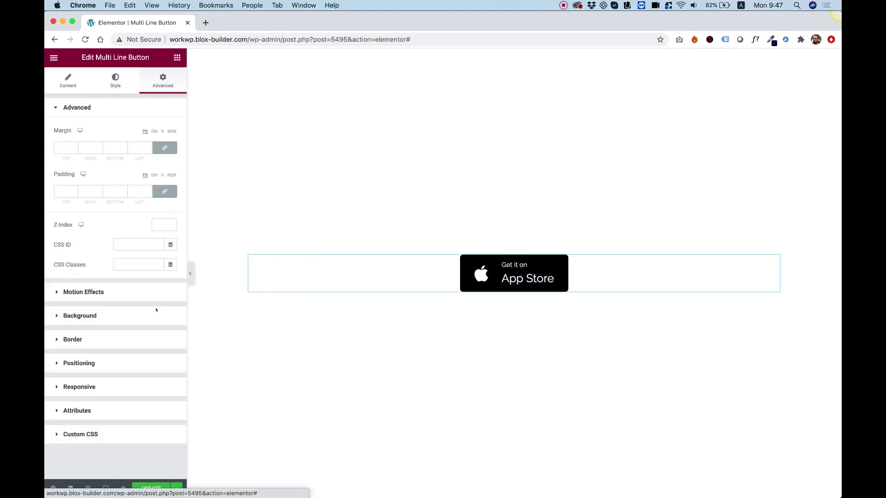
left_click(79, 363)
left_click(127, 227)
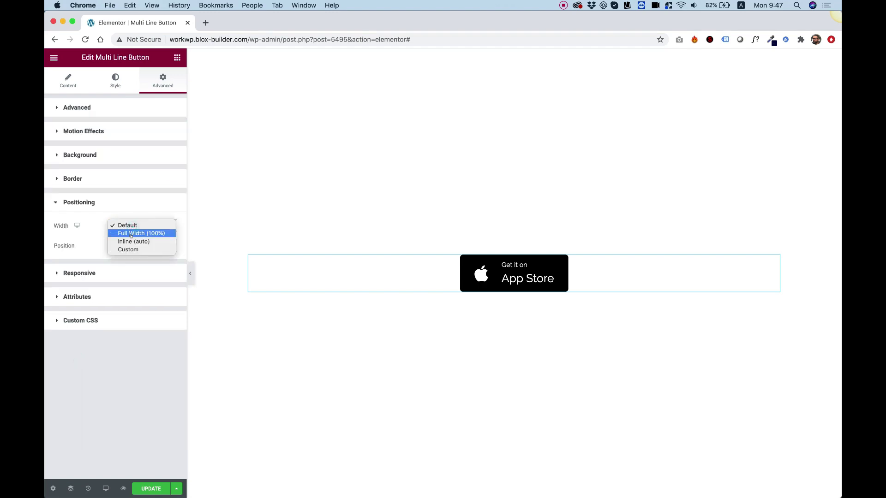
left_click(132, 240)
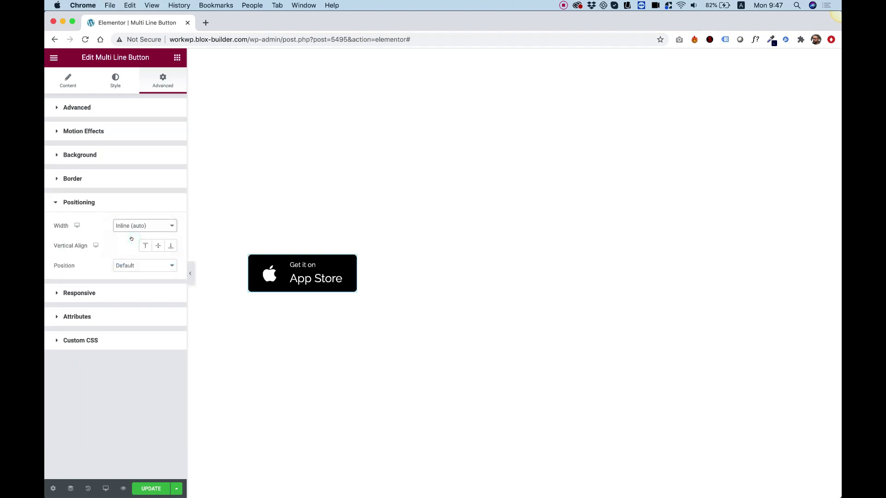
right_click(326, 285)
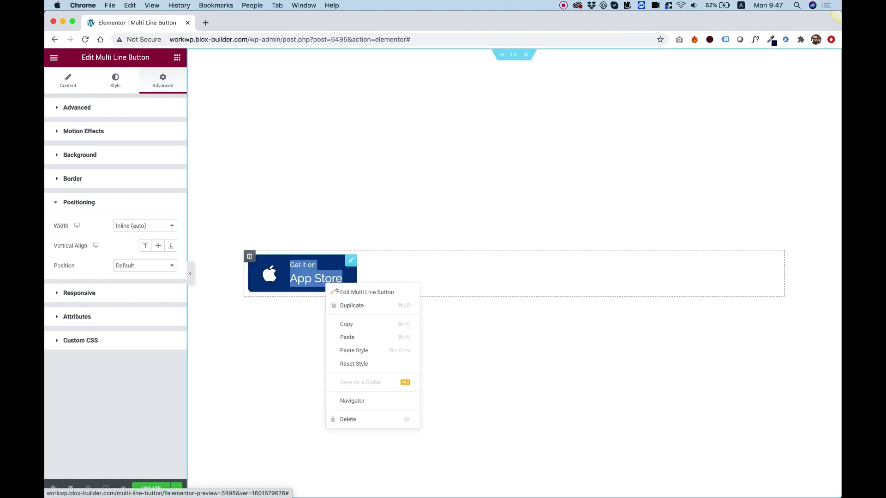
left_click(353, 306)
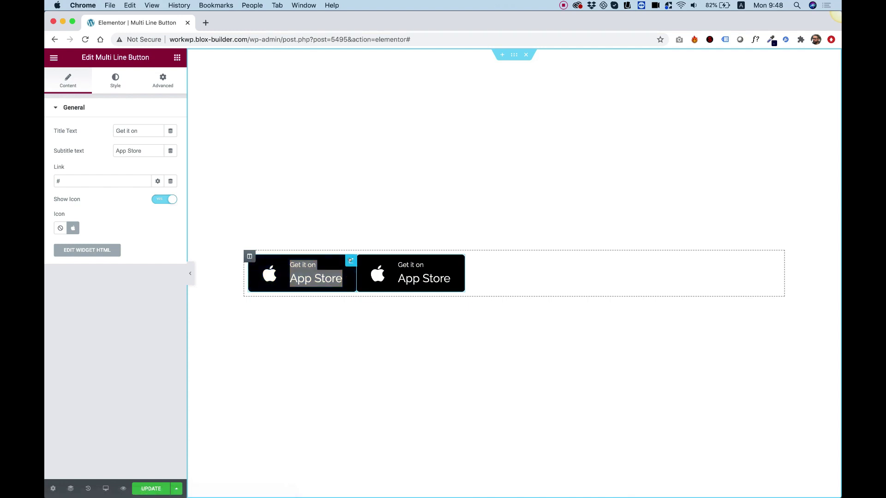
Step: Give the first button an unlinked 20 px right margin
left_click(351, 261)
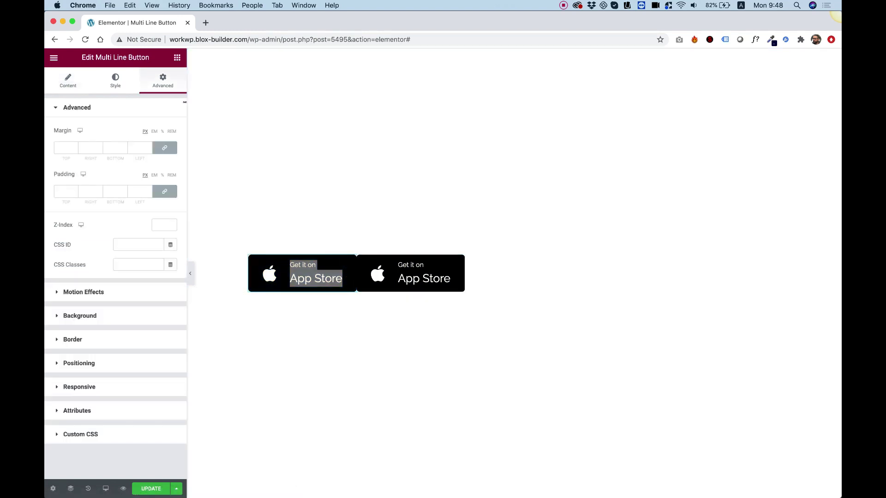
left_click(165, 147)
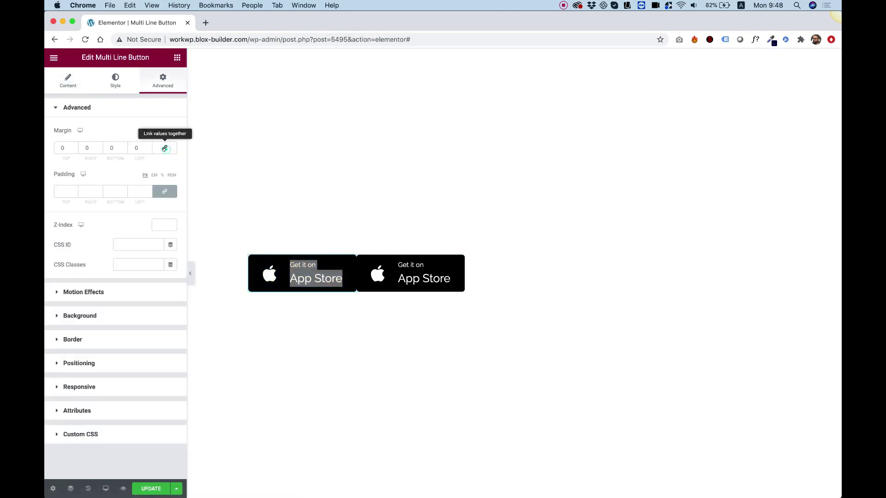
left_click(88, 148)
type("20")
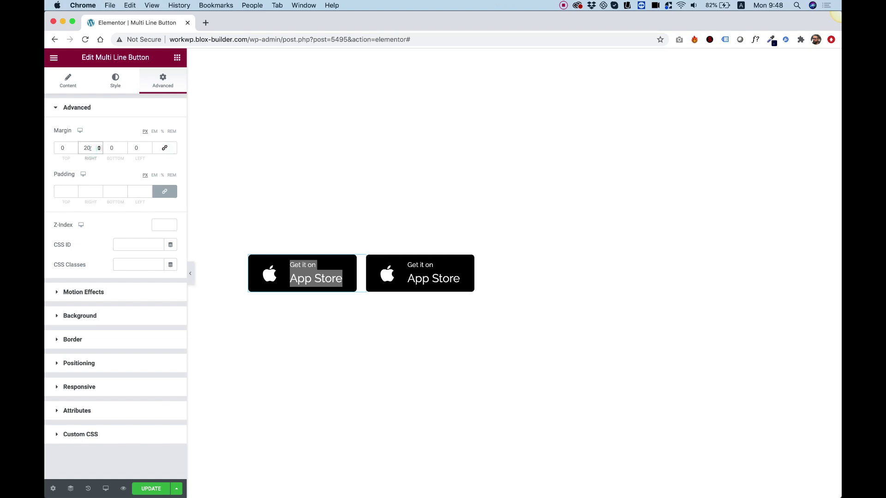
left_click(417, 278)
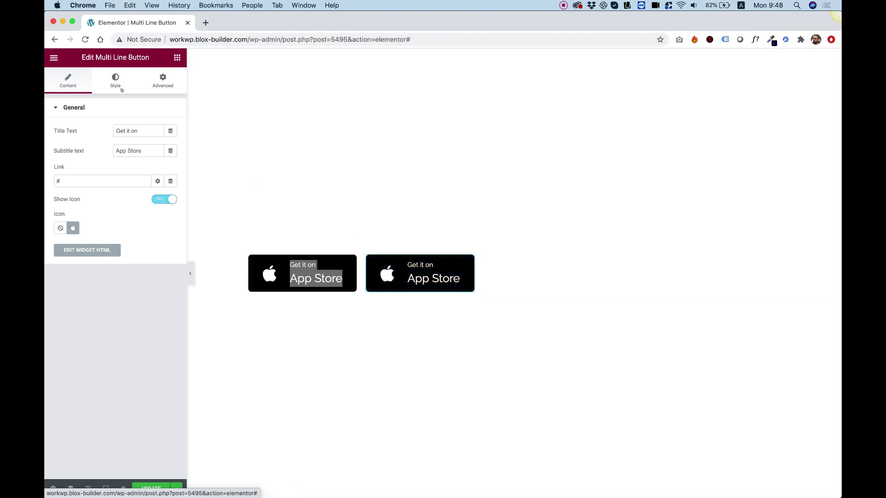
Step: Change the second button's subtitle from 'App Store' to 'Play Store' and give it the Google Play icon
left_click_drag(127, 151, 71, 147)
type("P")
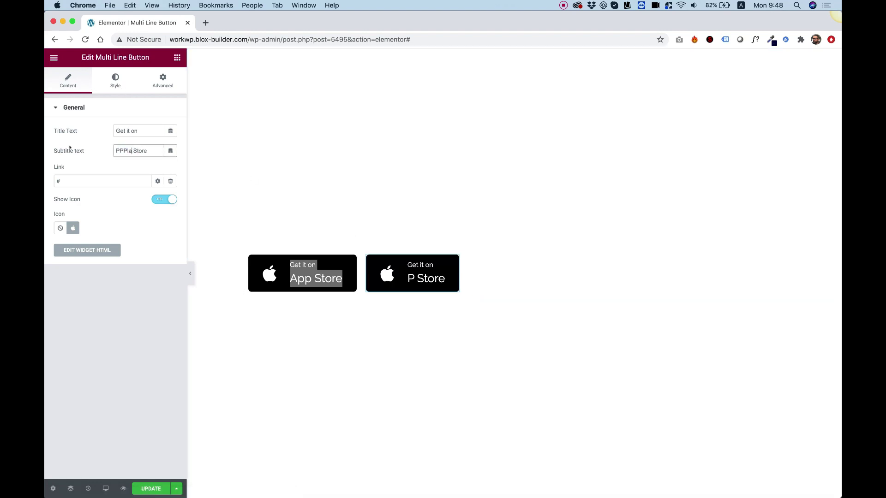
type("lay")
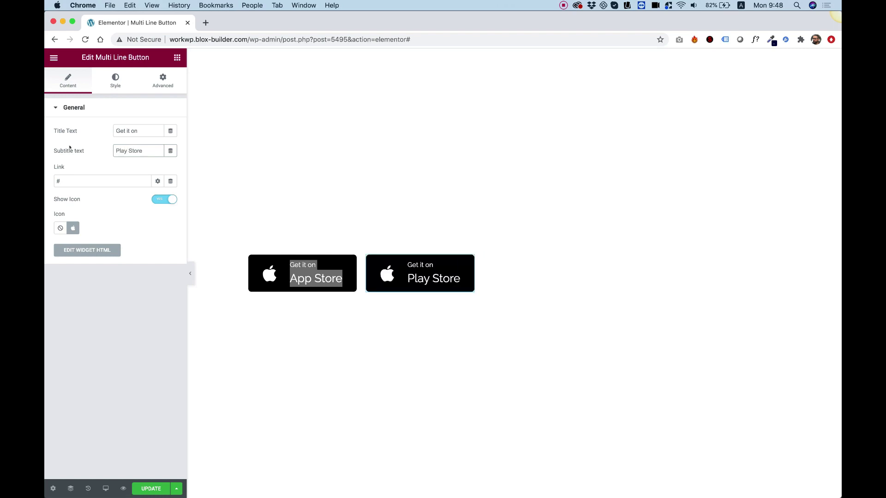
left_click(73, 228)
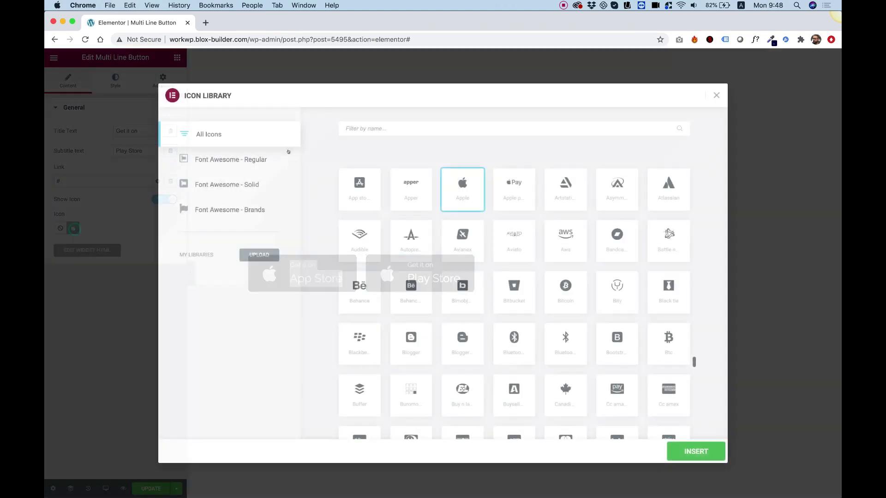
type("play")
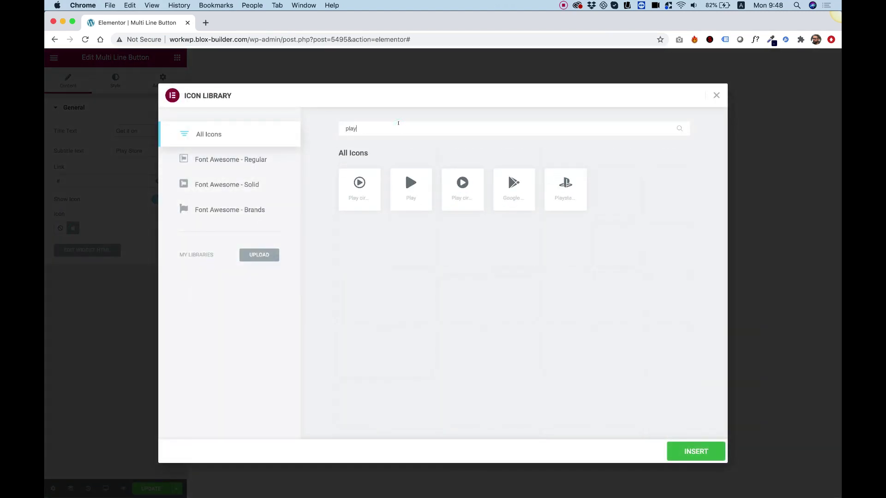
left_click(513, 187)
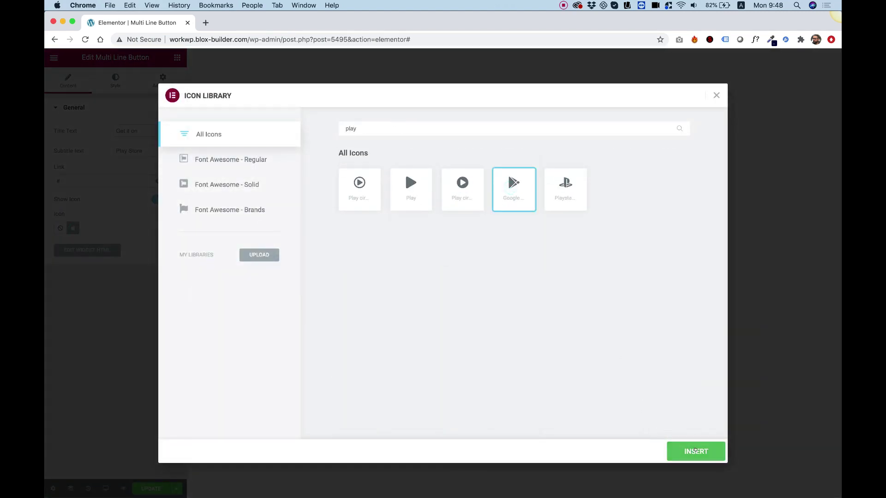
left_click(695, 451)
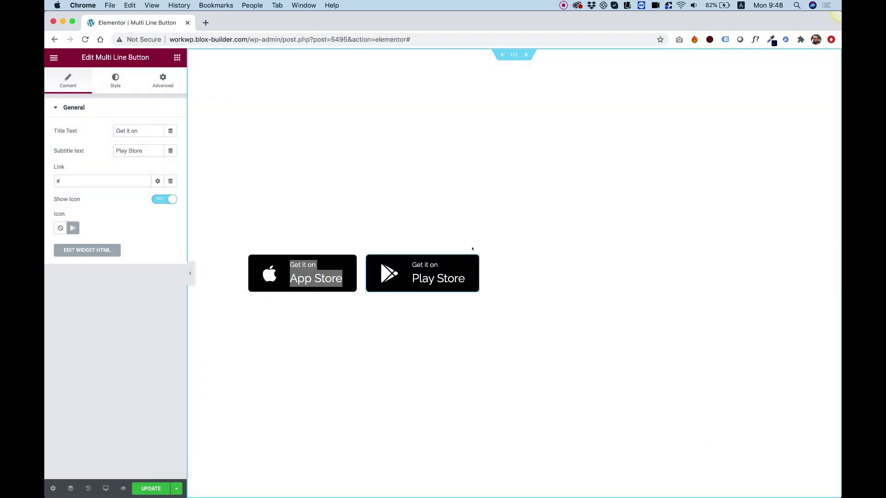
left_click(406, 329)
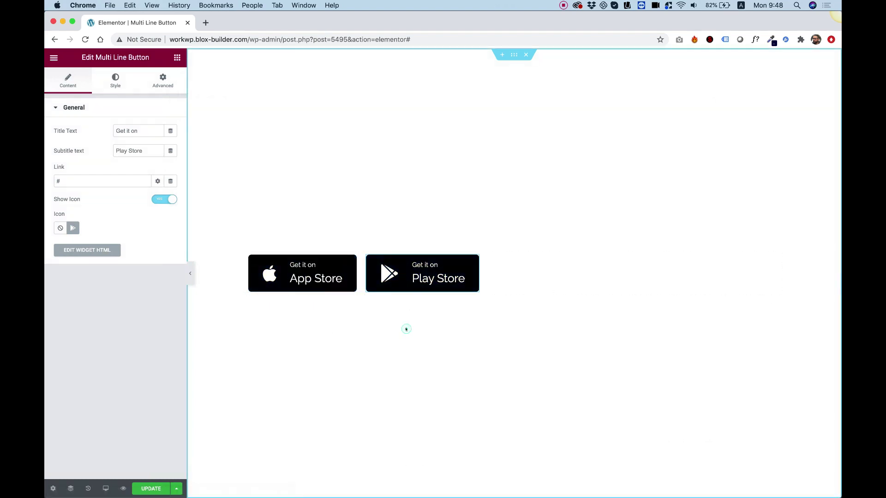